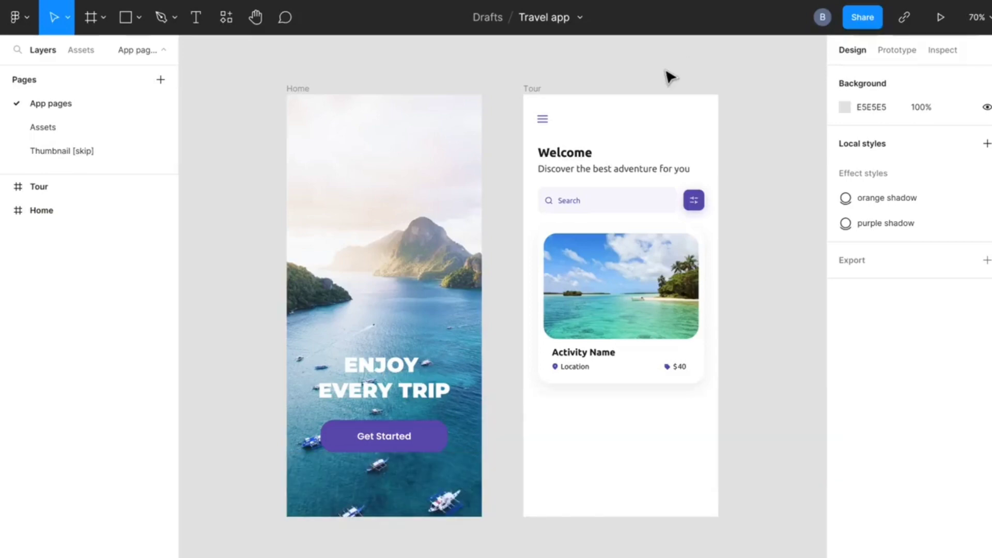
Replace the Home screen's background photo with the image file Background Image
double_click(395, 305)
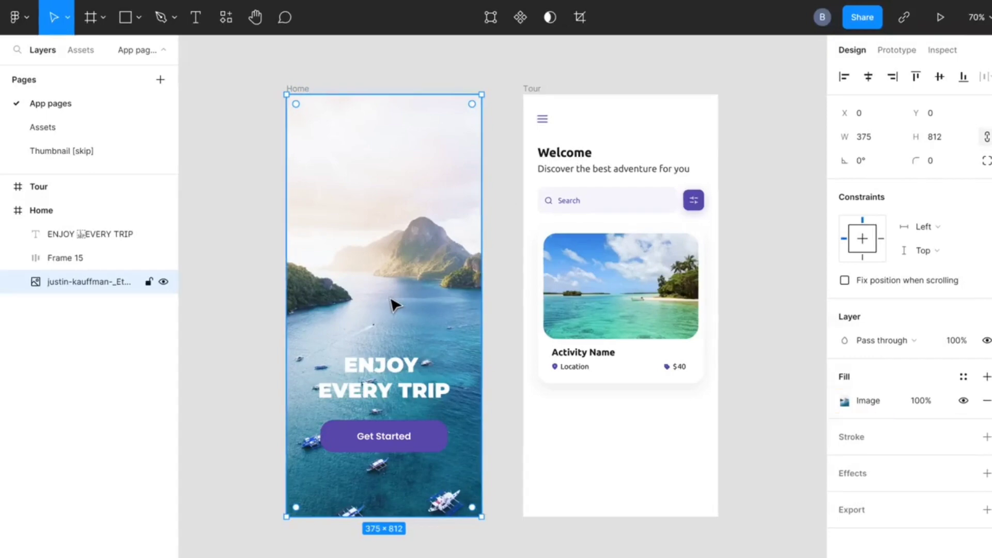
click(844, 402)
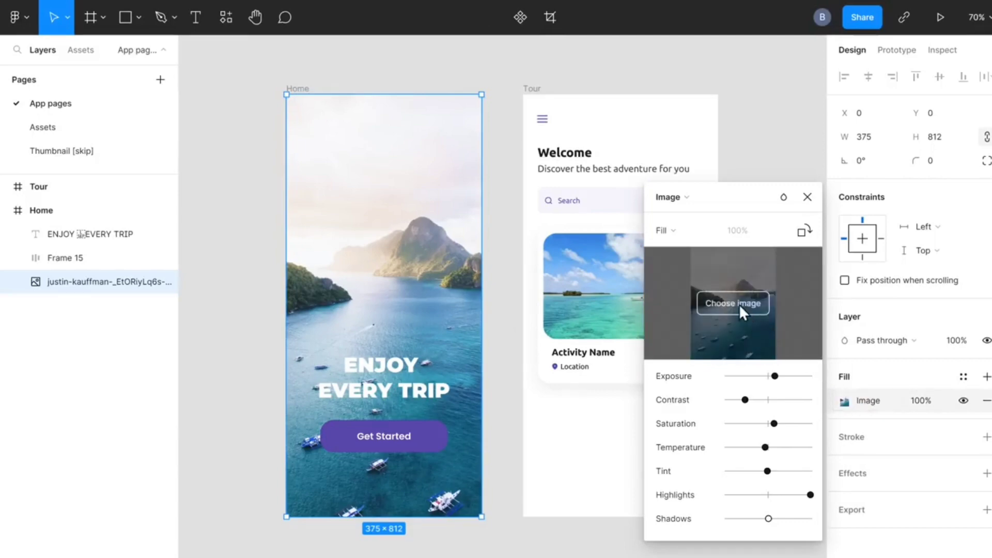
click(736, 304)
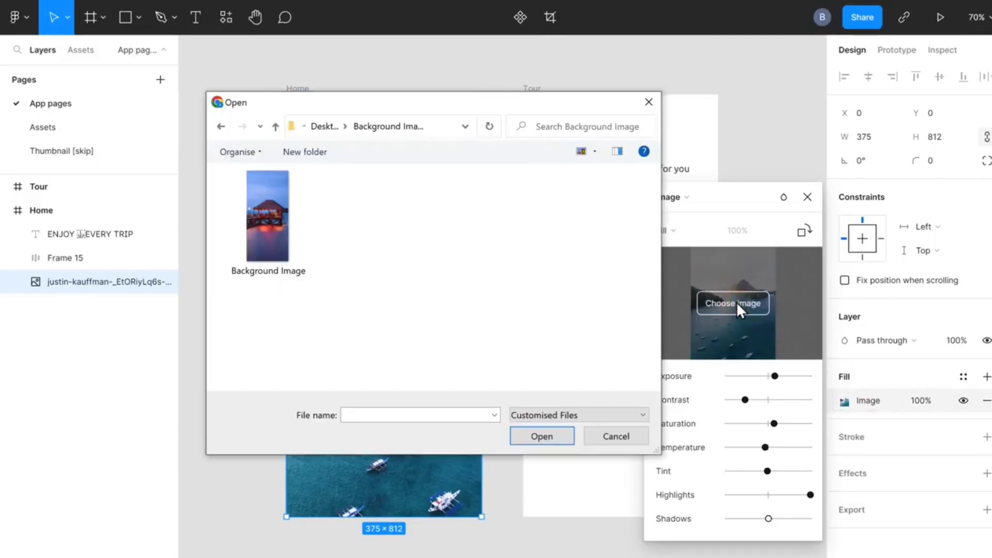
click(262, 225)
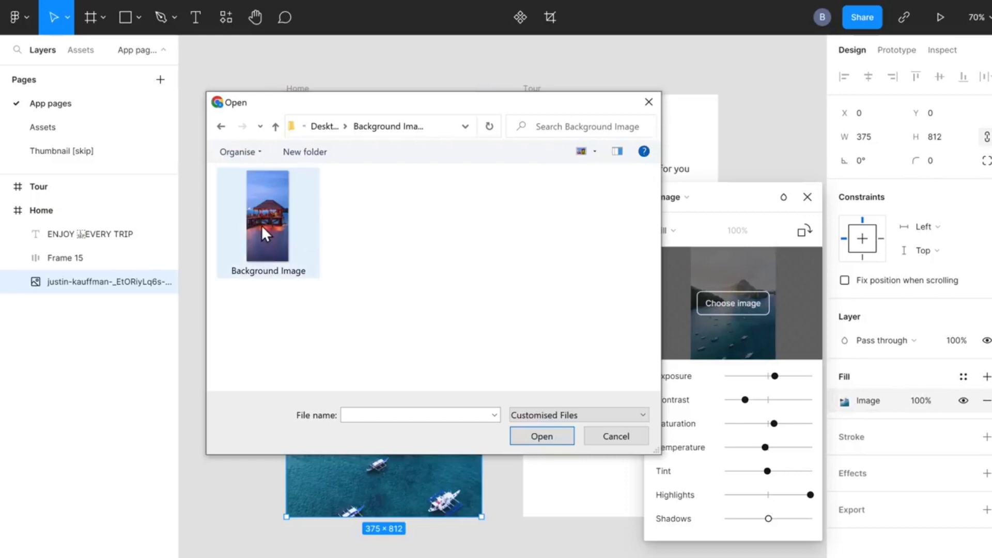
double_click(262, 225)
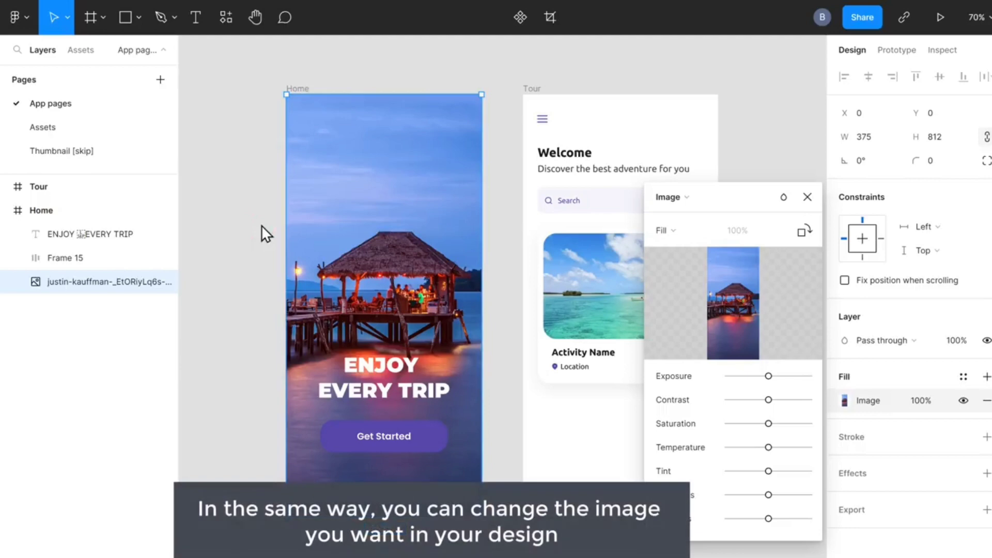
click(807, 197)
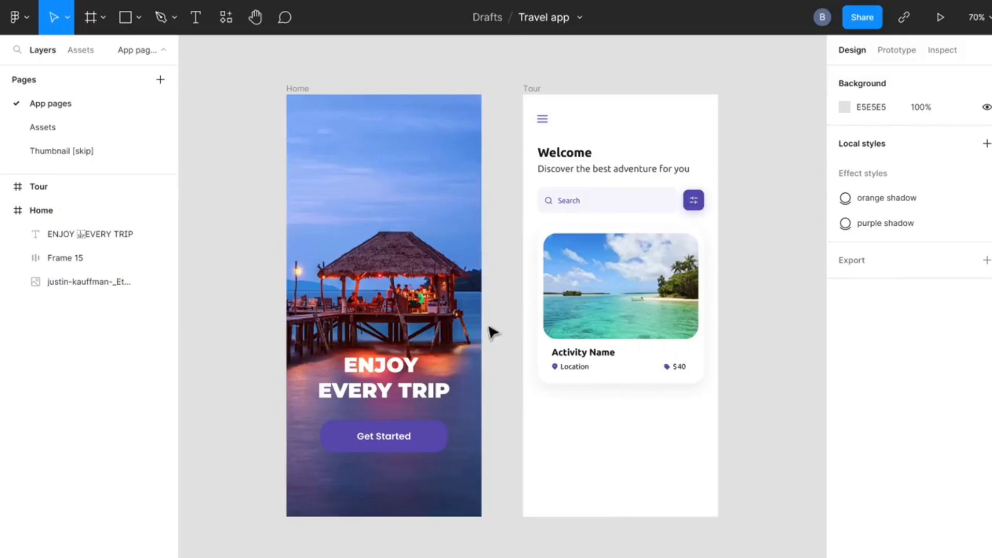
Change the Home screen's heading text to "Explore Exciting Places"
click(385, 369)
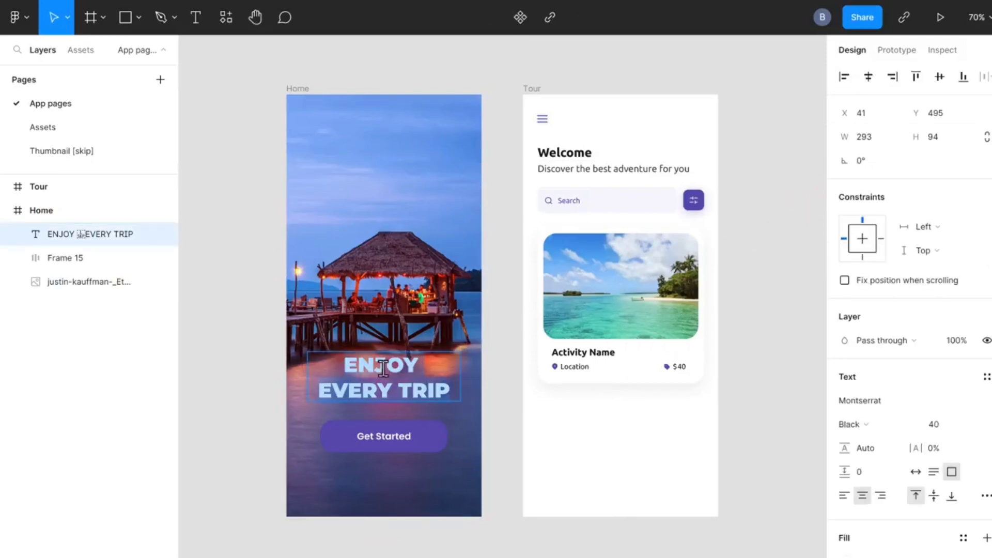
key(Return)
text(E)
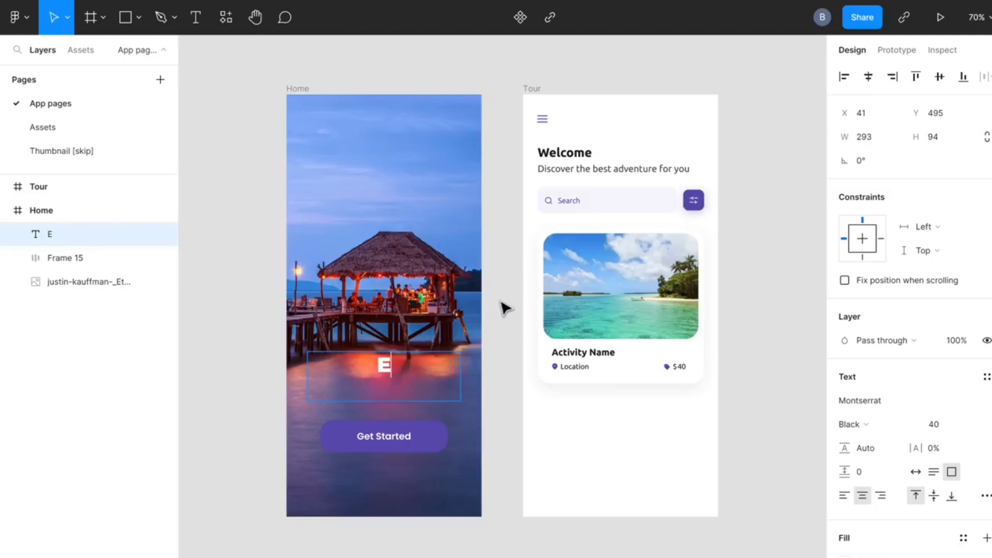
text(xplore Exciting Places)
key(Escape)
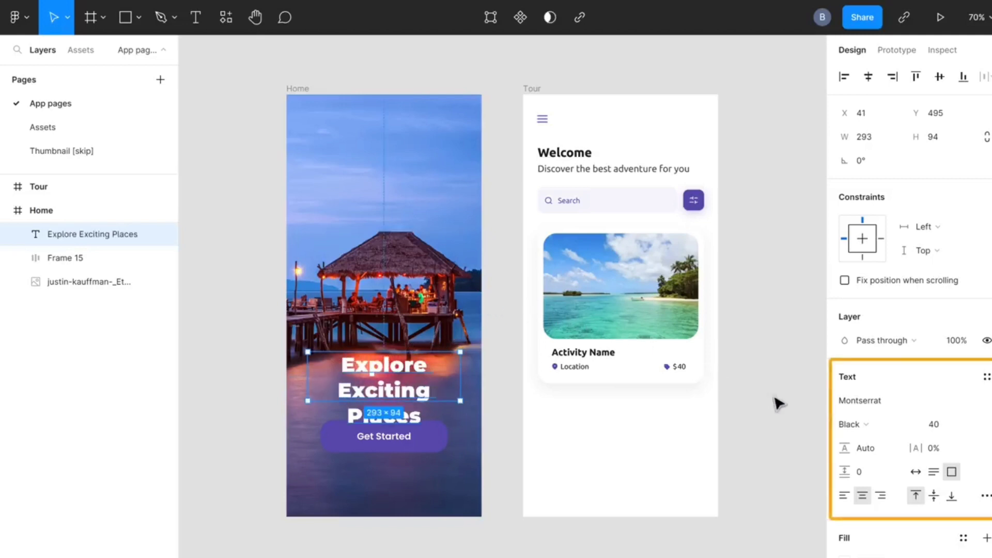
Set the Home heading's font size to 32 and replace its Montserrat font with another typeface
click(972, 425)
click(955, 394)
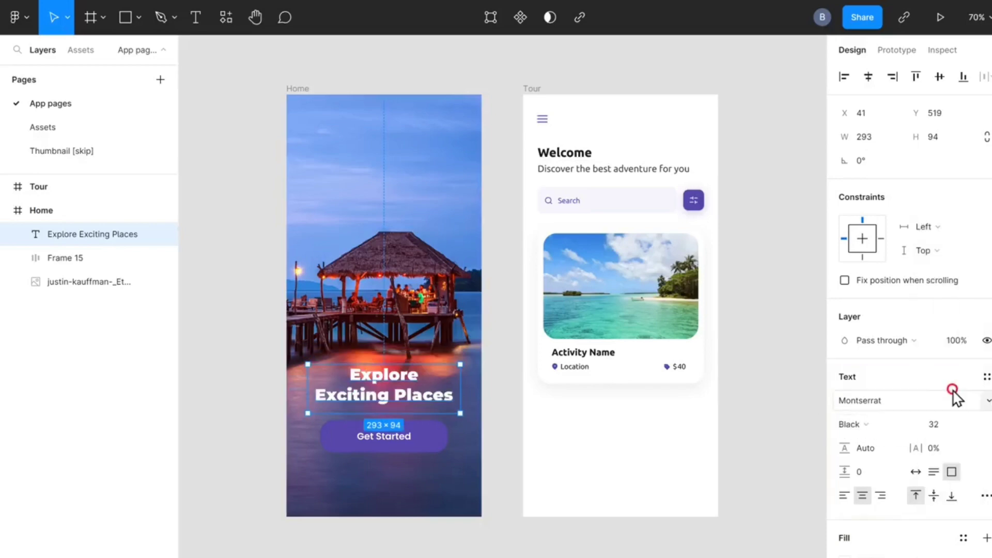
click(988, 405)
click(886, 322)
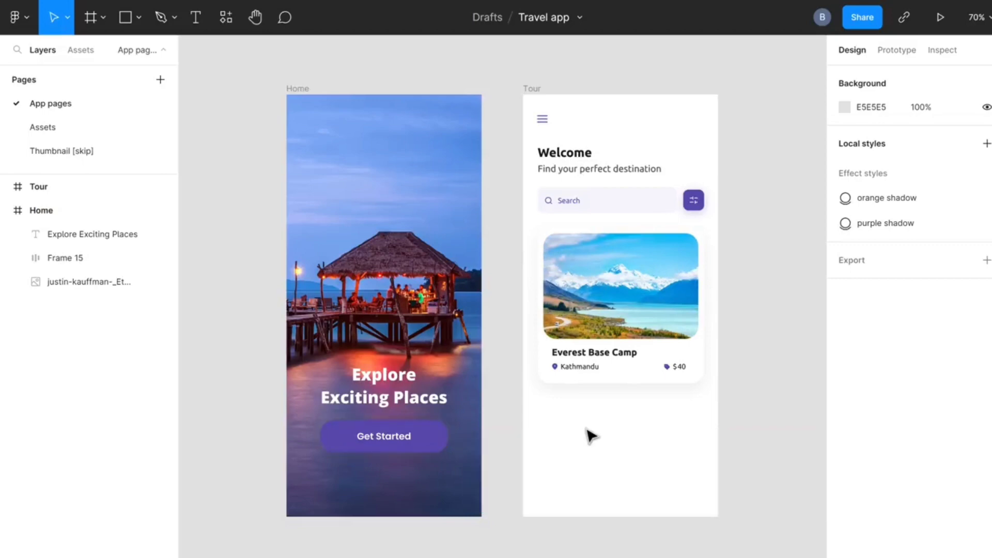
Change the Get Started button's fill to the orange document color FF9900
click(438, 438)
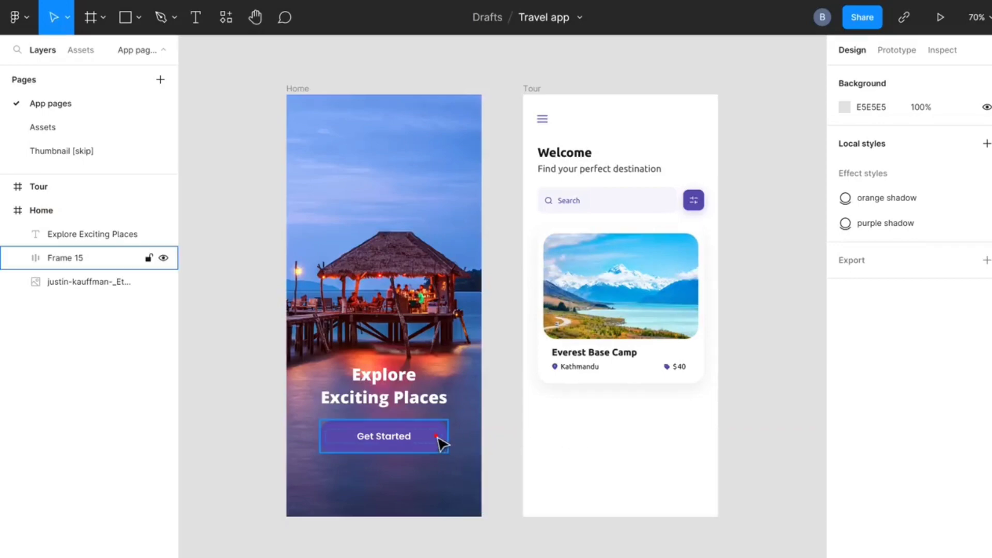
click(438, 438)
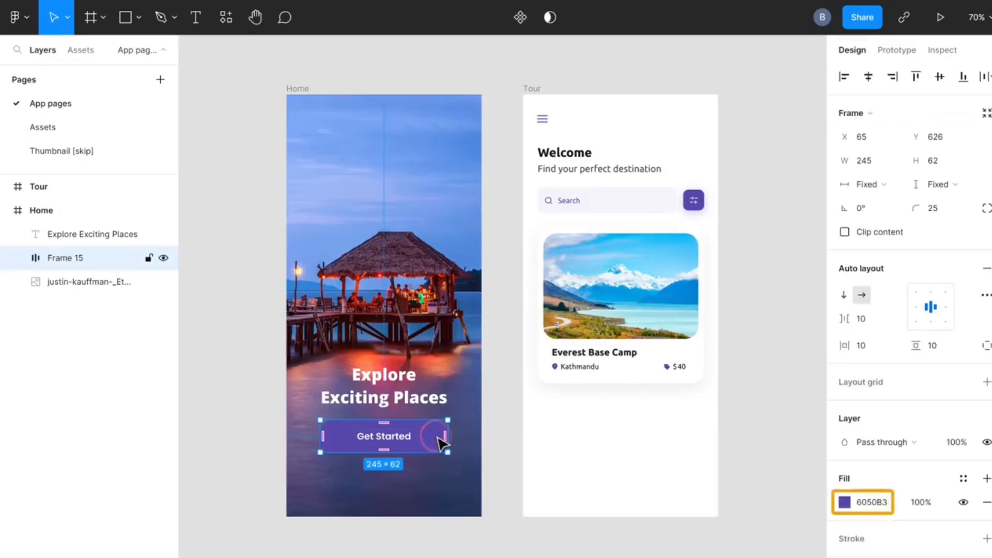
click(844, 501)
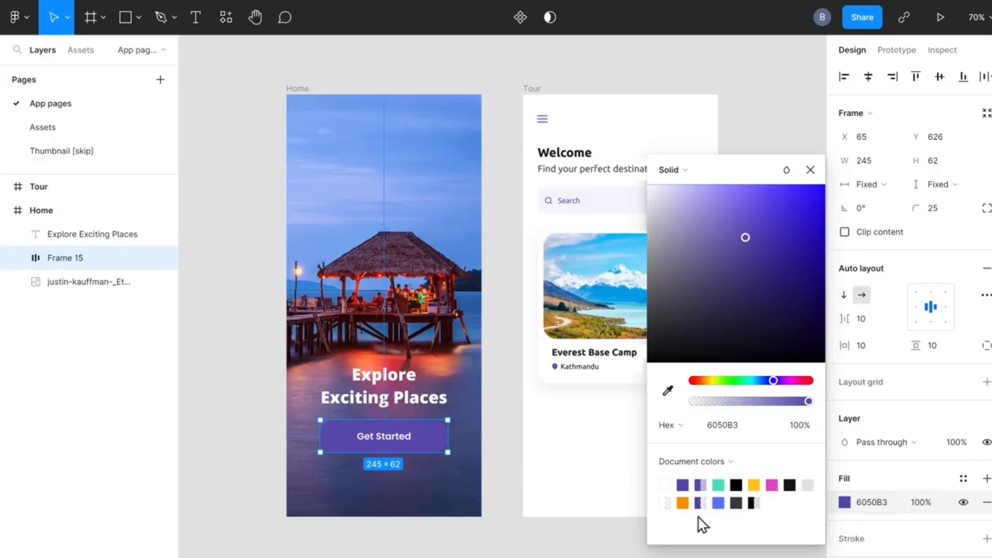
click(682, 502)
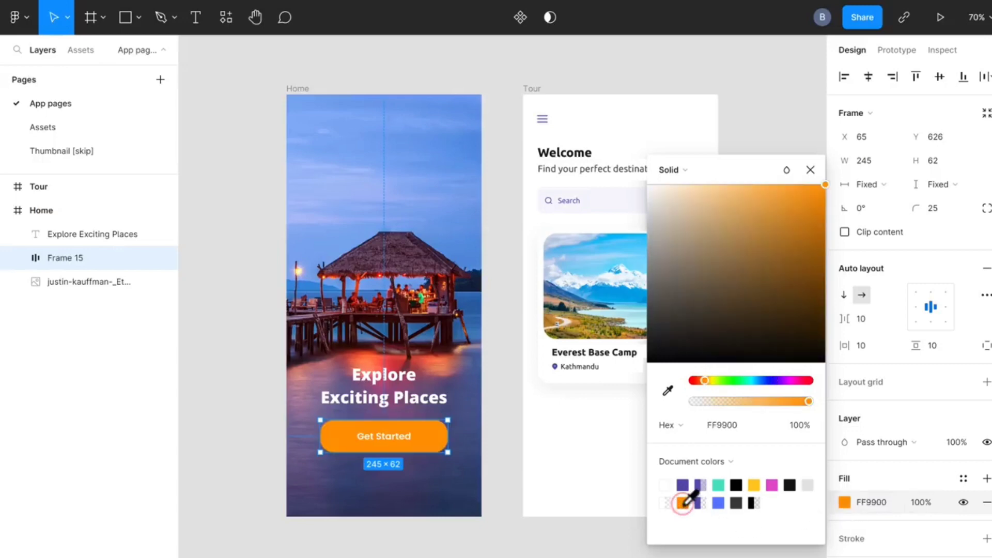
click(809, 174)
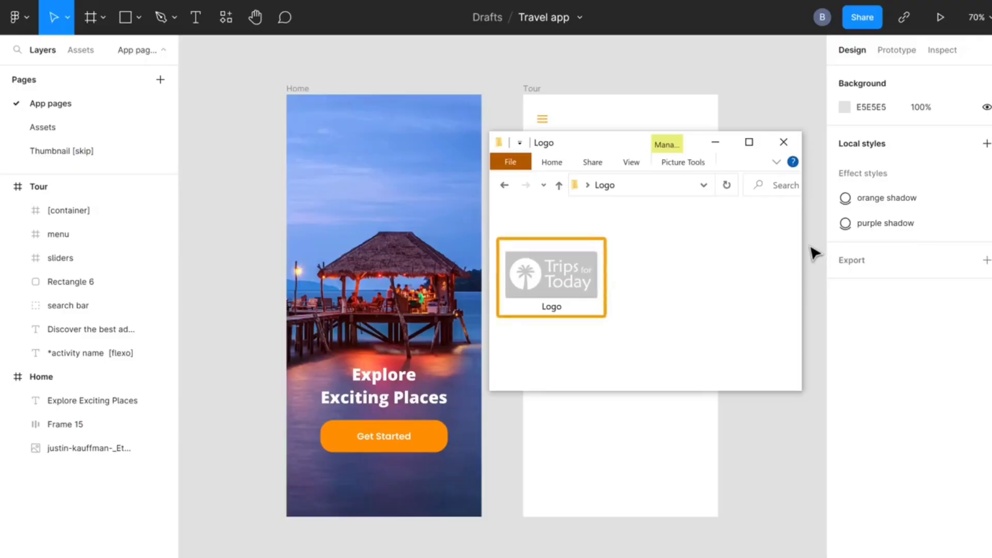
Place the Logo image file in the upper part of the Home screen and scale it down
drag(585, 271, 383, 207)
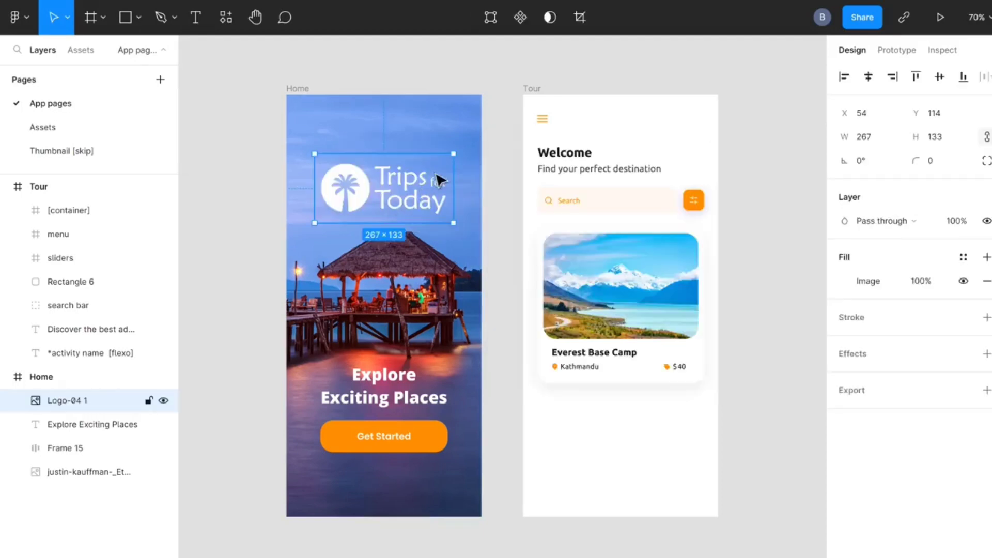
drag(453, 153, 395, 159)
key(Escape)
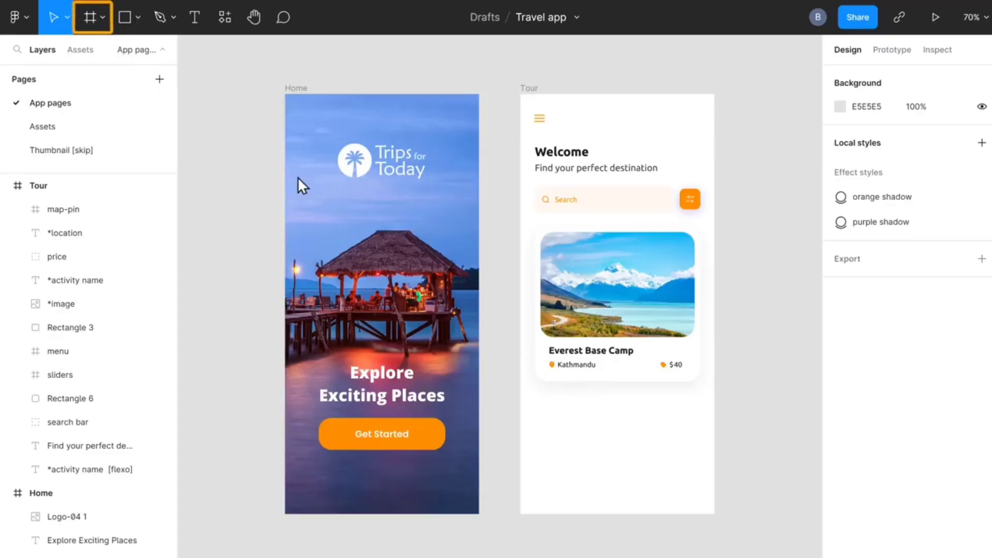
Add an iPhone 13 mini frame beside the Tour screen and rename it "Tour details"
click(101, 21)
click(91, 55)
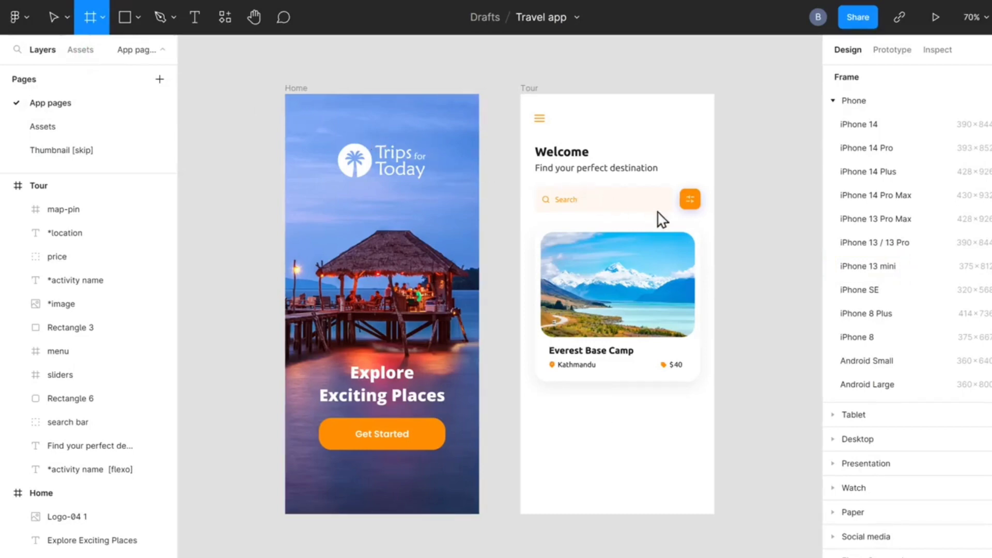
click(868, 267)
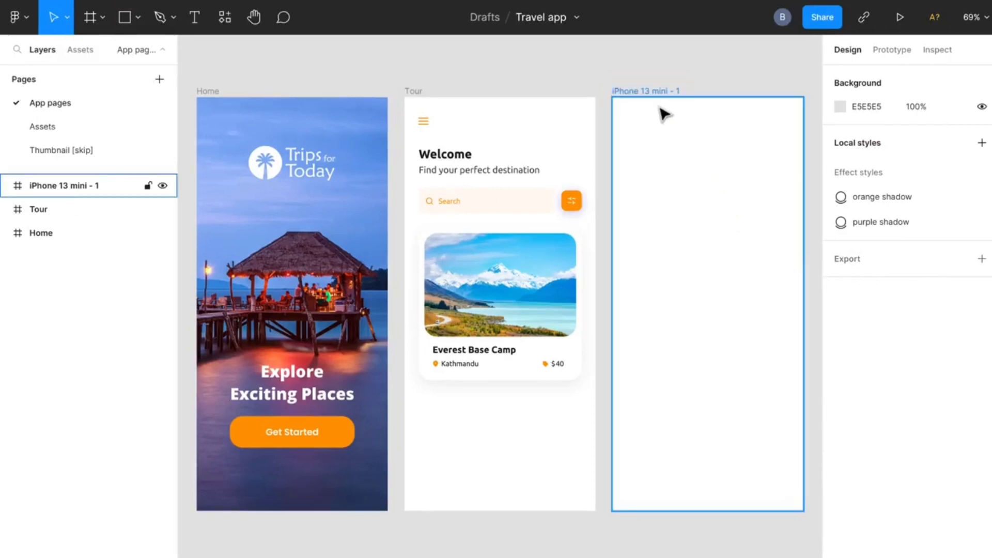
double_click(640, 91)
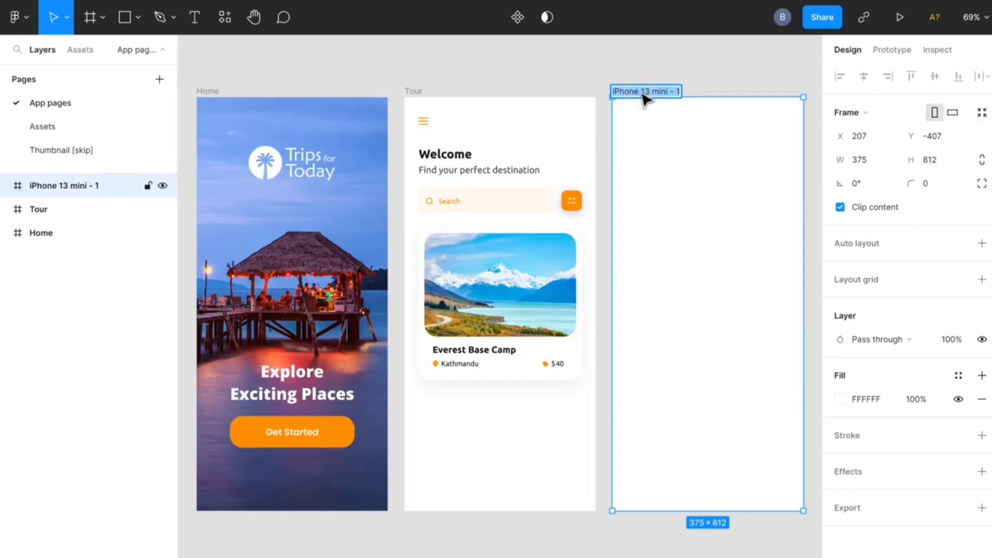
text(Tour details)
click(697, 69)
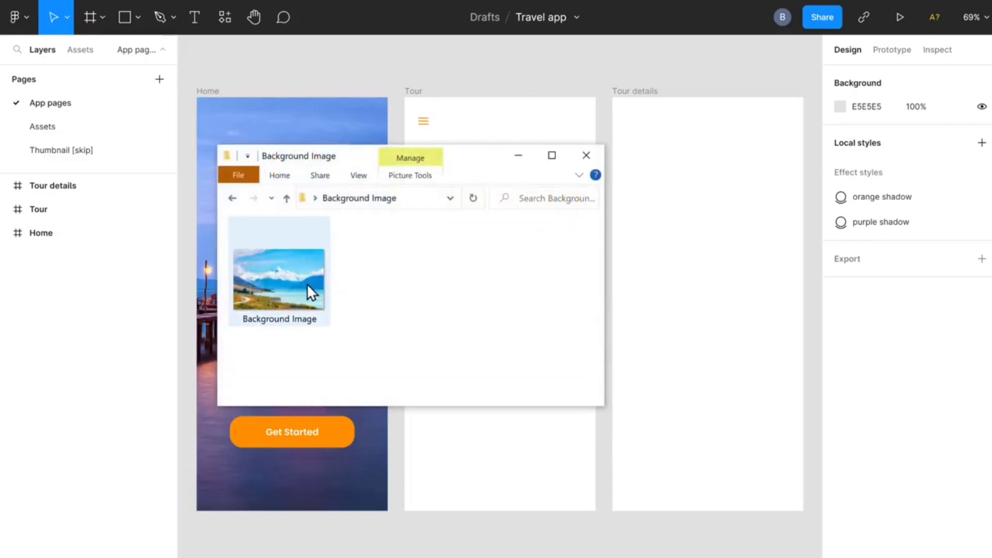
Place the mountain lake Background Image in the Tour details frame, enlarge it to 375 × 469, and move it to the frame's top edge
drag(275, 285, 701, 209)
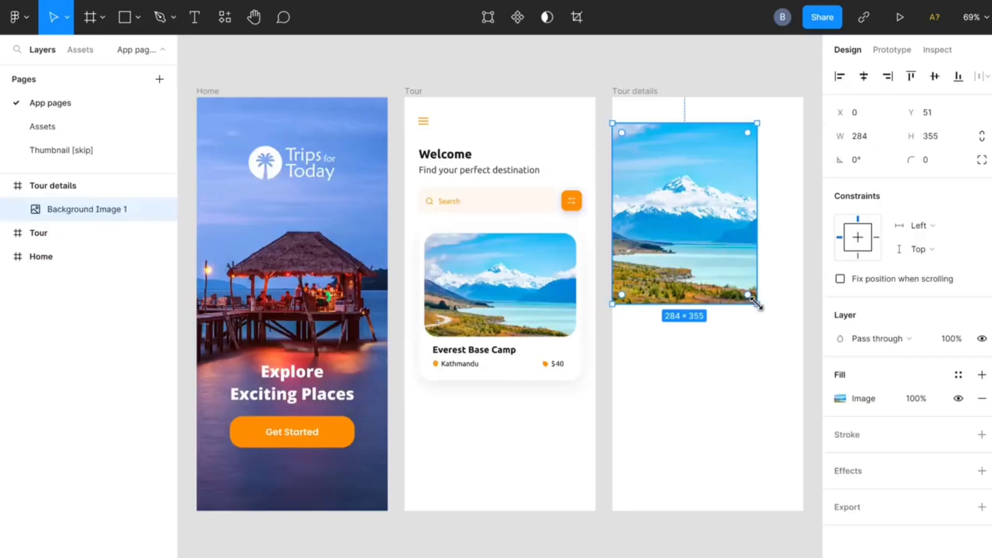
drag(757, 305, 802, 363)
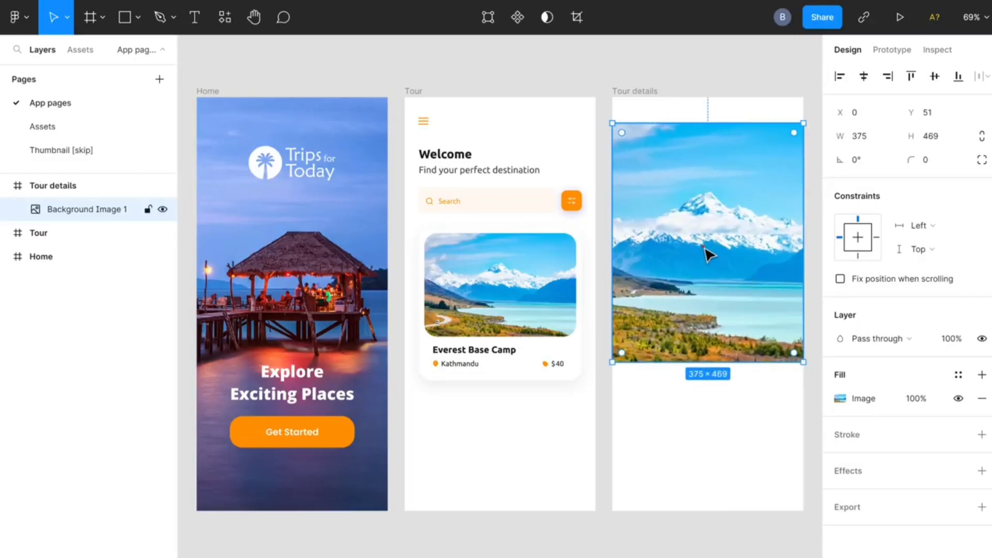
drag(708, 253, 708, 230)
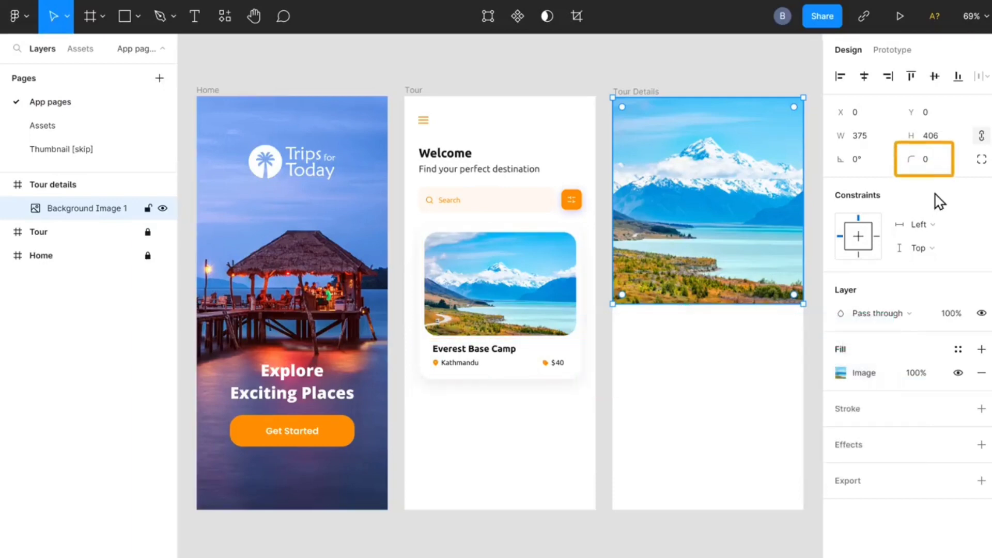
Set the corner radius of the Tour details image to 65
click(926, 160)
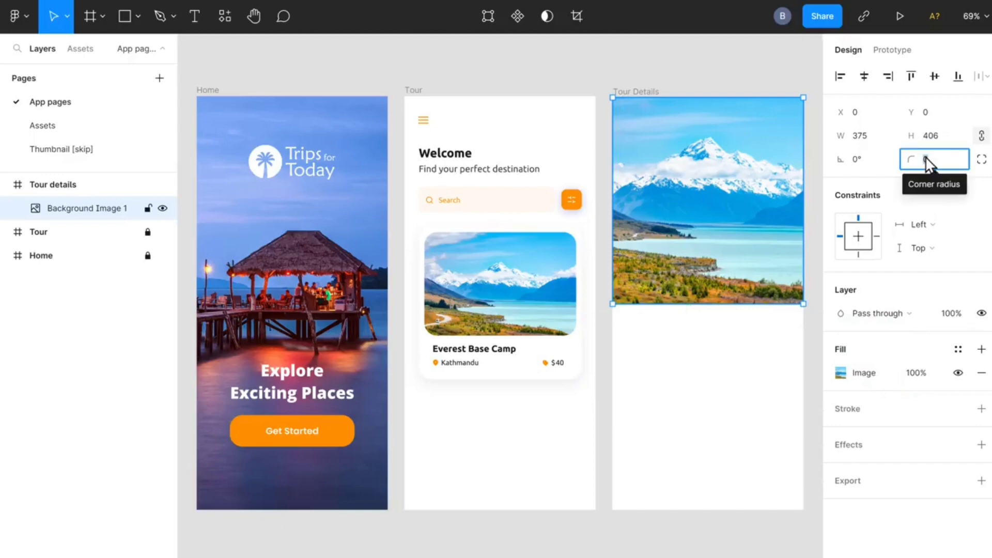
text(65)
key(Return)
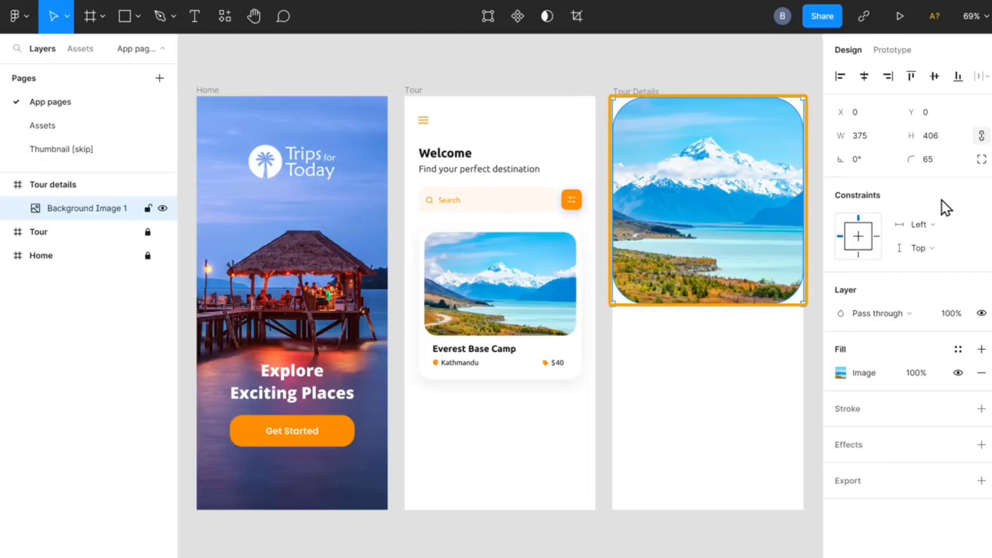
Switch the Tour details image to individual corner radii and set its two top corners to 0
click(981, 159)
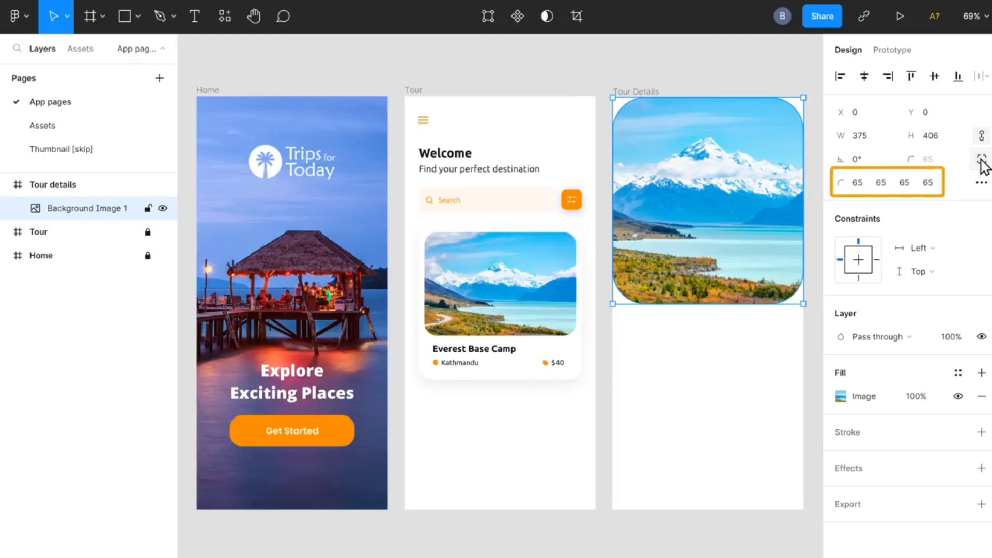
click(855, 185)
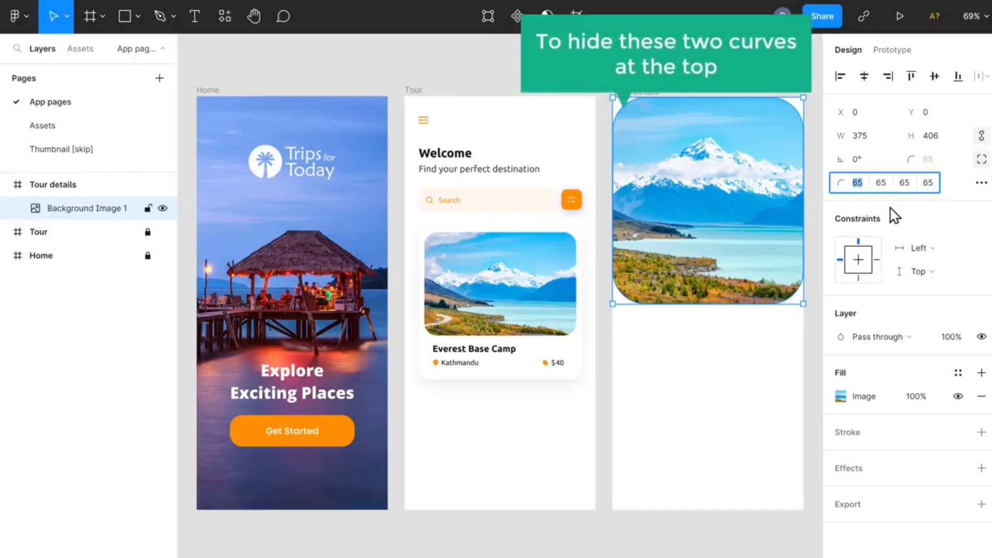
text(0)
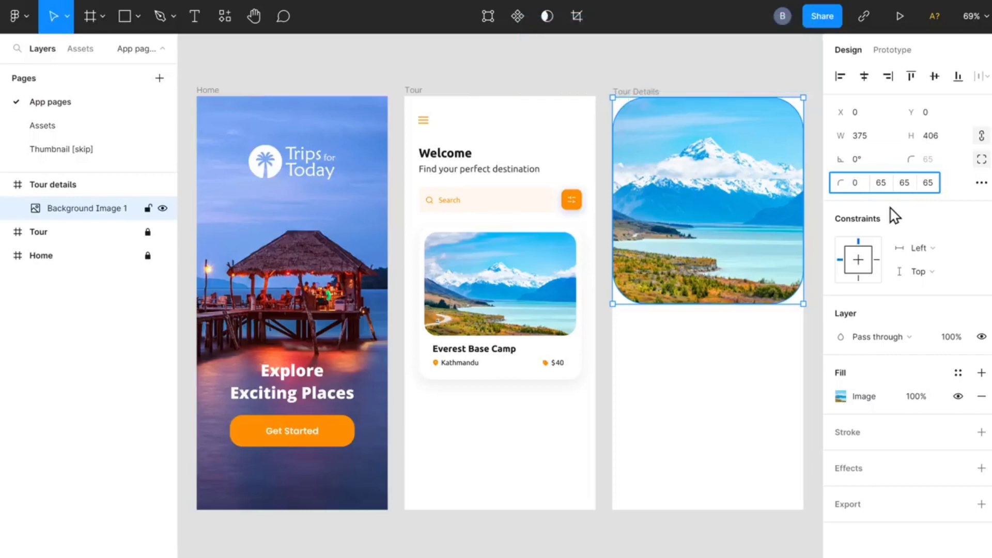
key(Tab)
text(0)
key(Return)
key(Return)
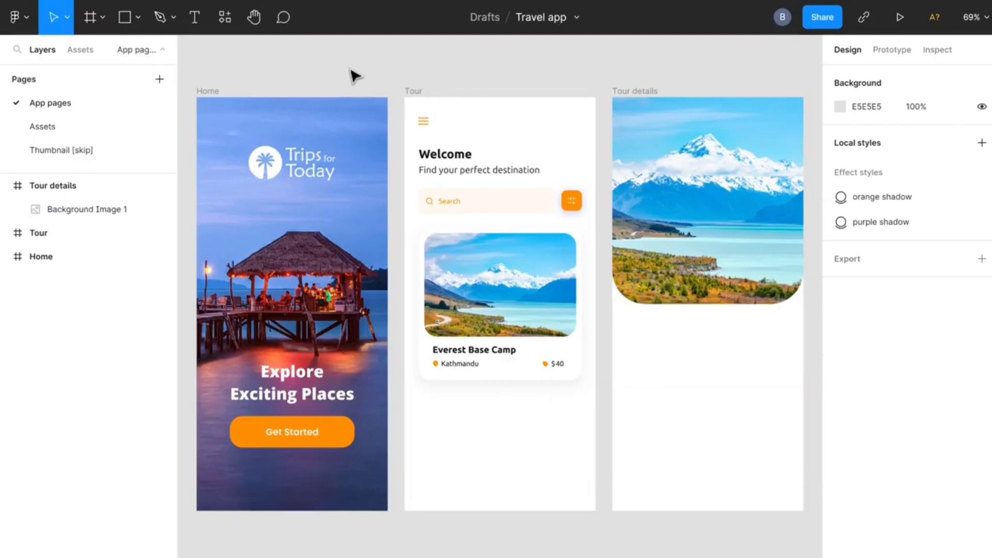
Add the title text "Everest Base Camp" below the image in the Tour details frame
click(198, 30)
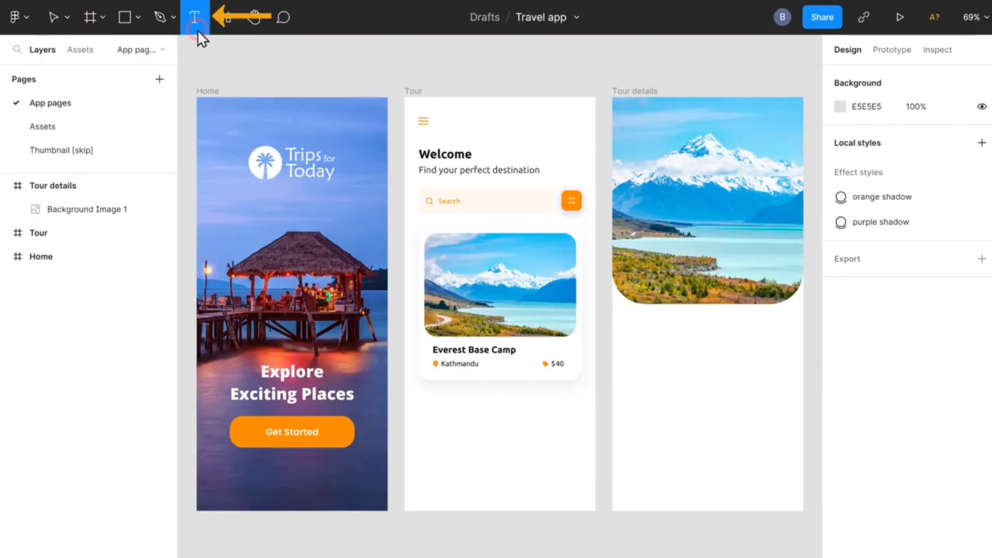
click(633, 330)
text(Everest Base Camp)
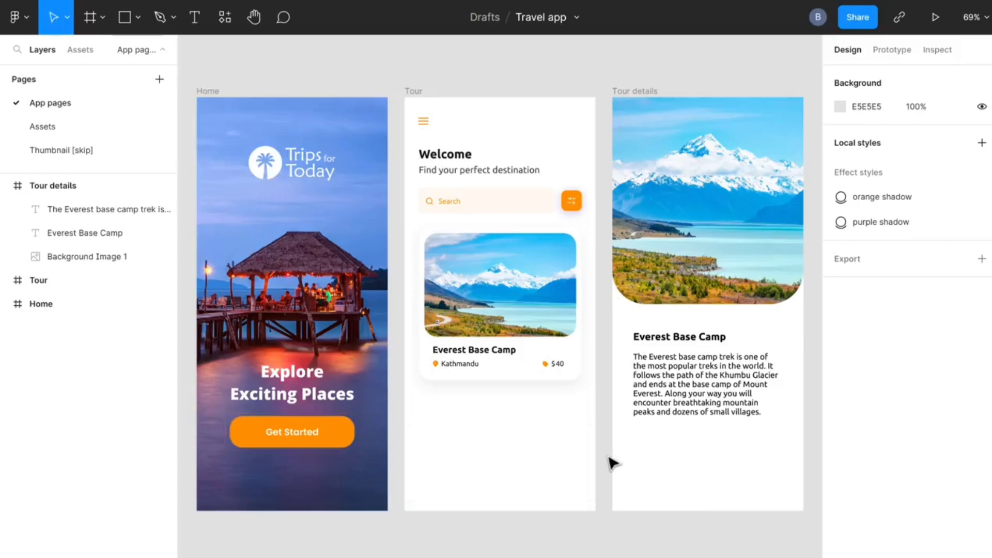
Copy the Get Started button from the Home screen and paste it below the description in the Tour details frame
right_click(284, 433)
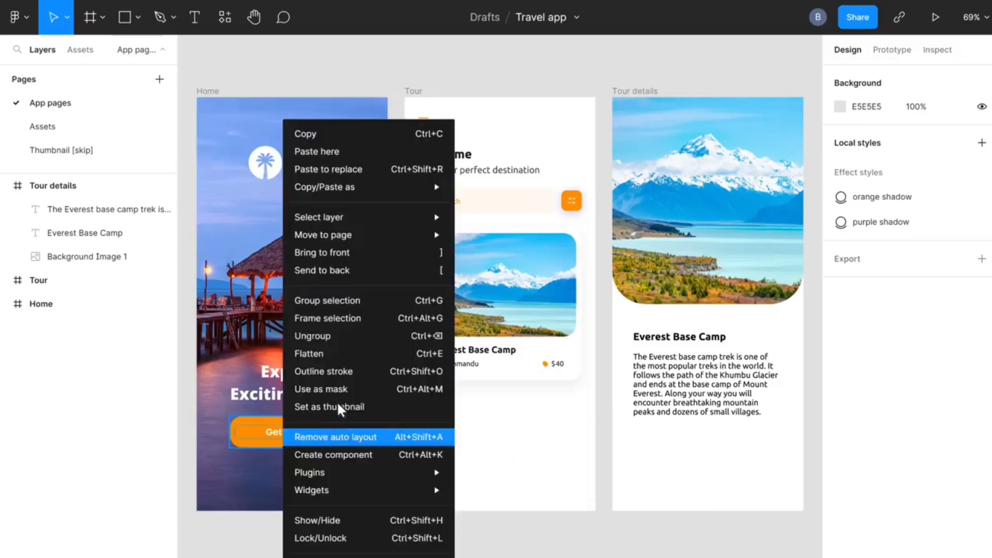
click(353, 137)
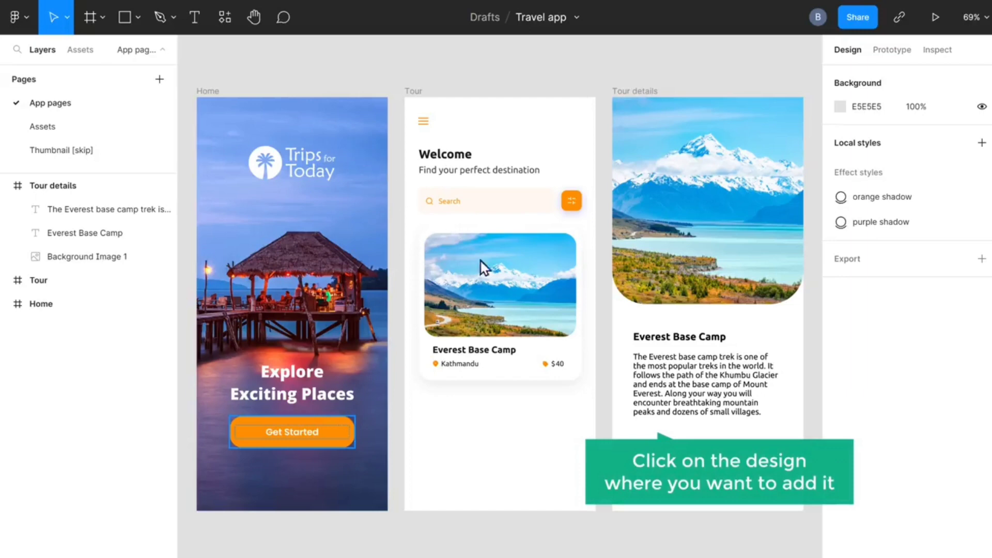
right_click(695, 455)
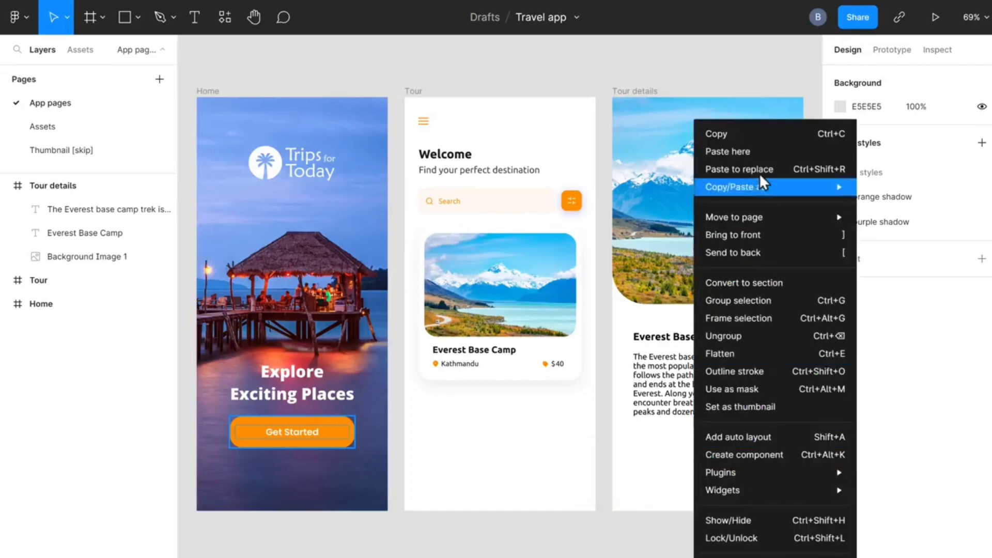
click(763, 152)
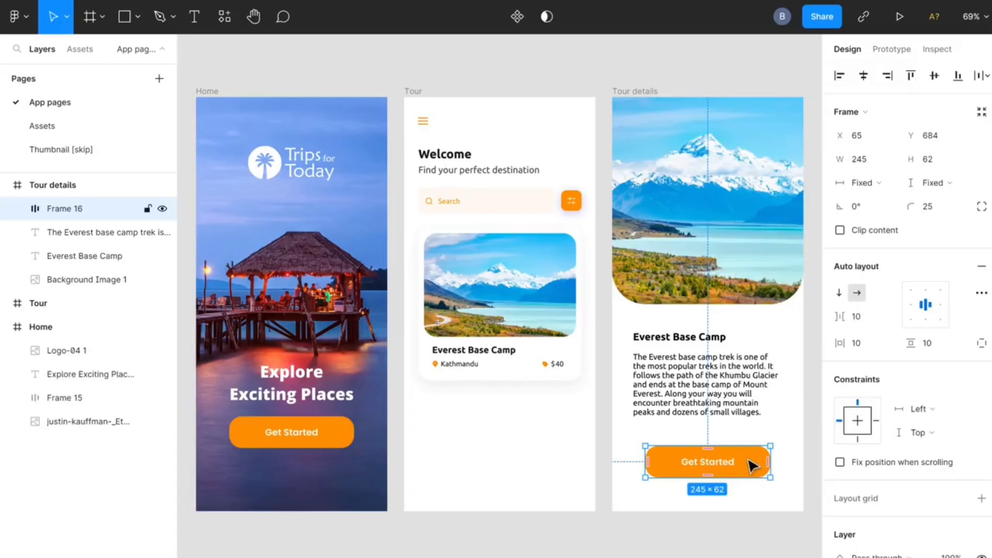
Change the label of the Tour details button to "Book Now"
double_click(712, 466)
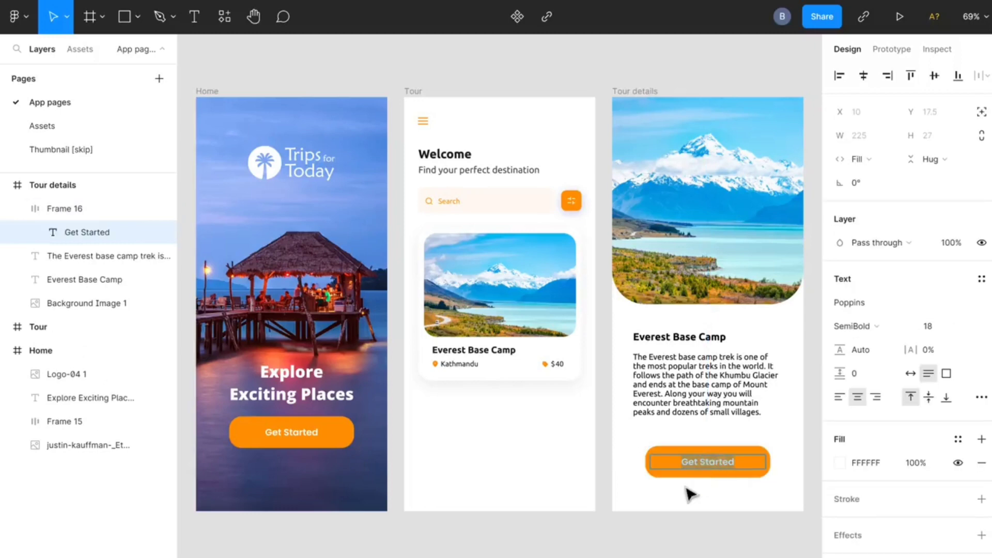
text(Book Now)
click(674, 509)
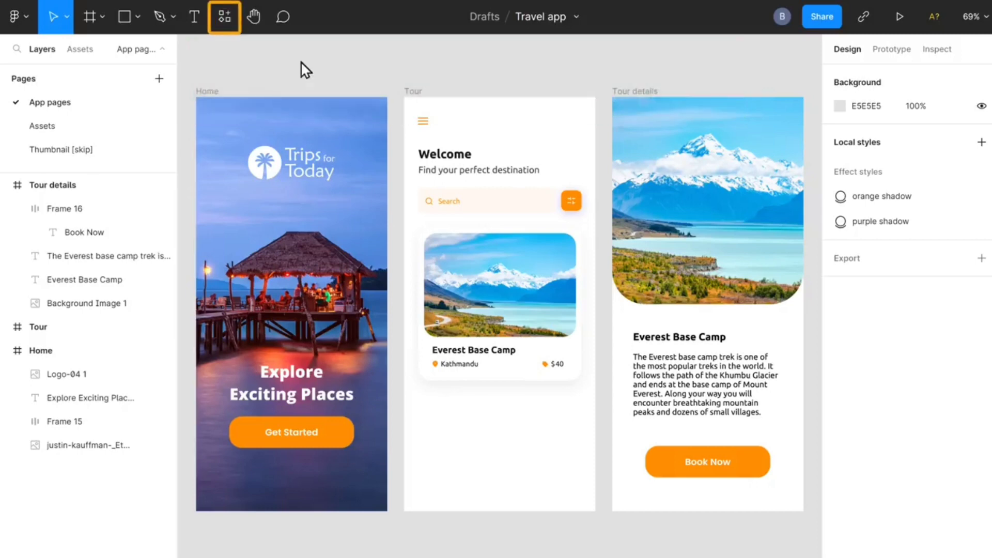
Search the plugins for "Icons" and run the Iconscout plugin
click(225, 23)
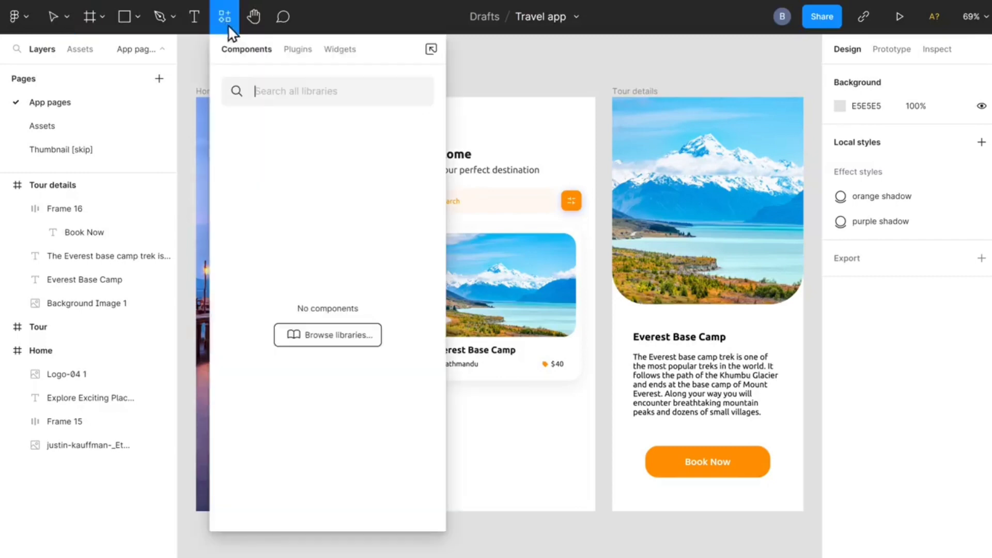
click(296, 51)
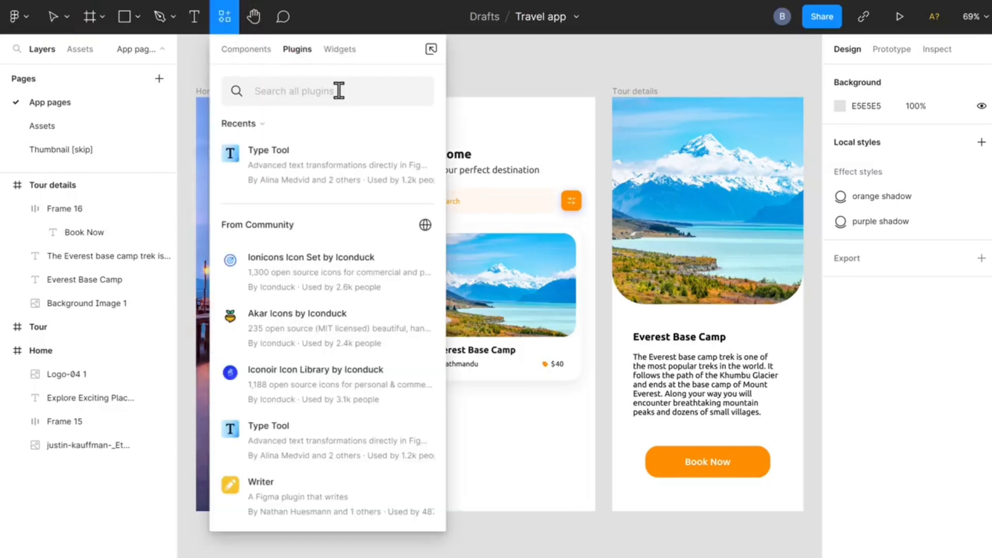
text(Icons)
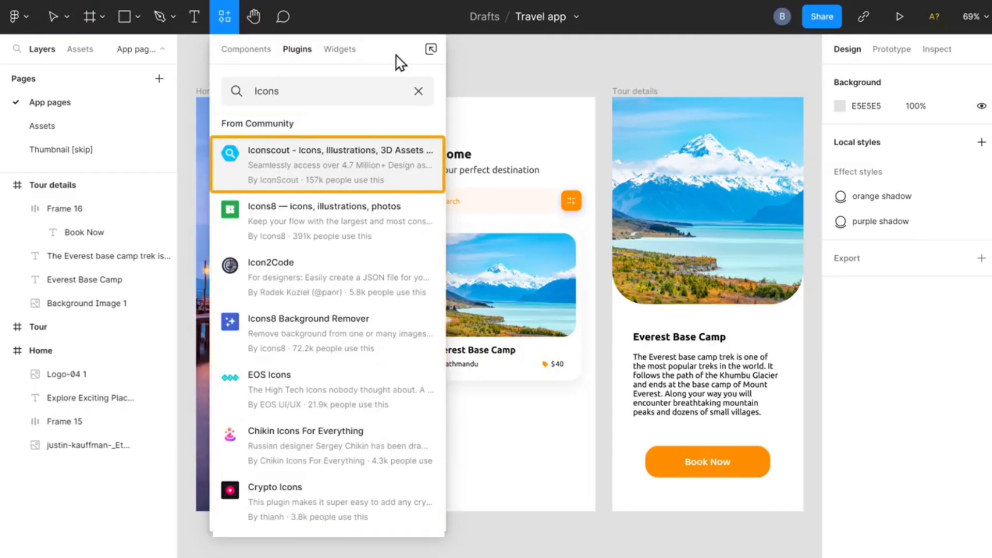
click(328, 166)
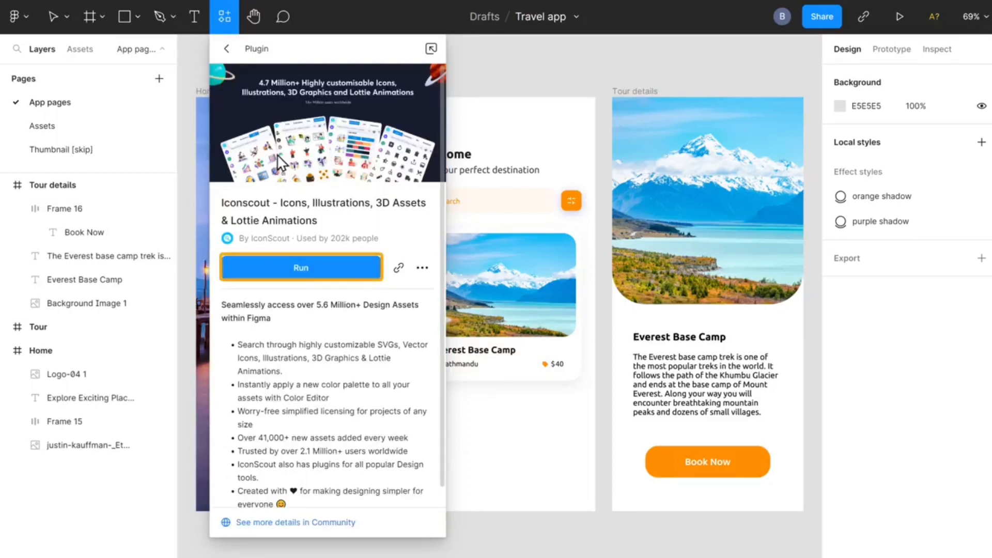
click(302, 271)
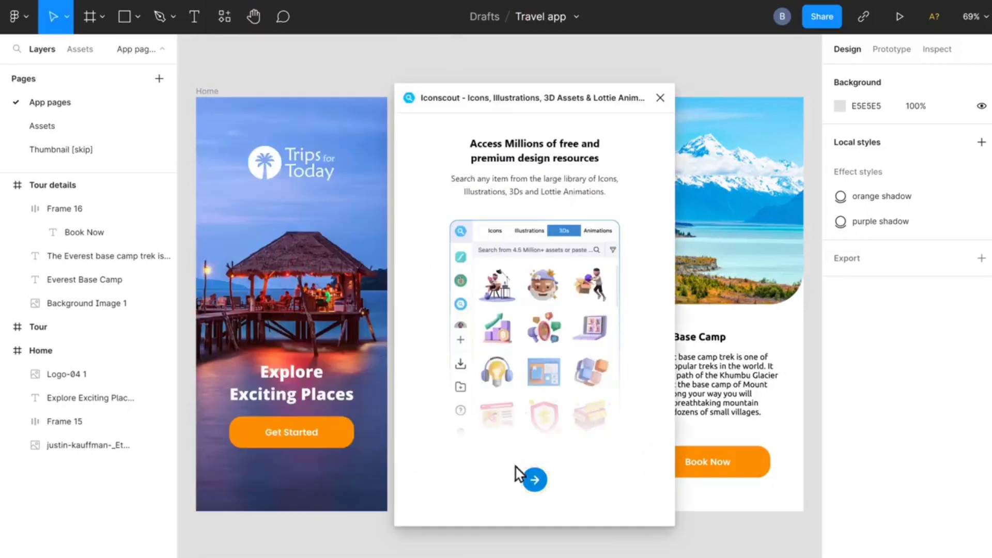
Go through the Iconscout introduction to its login page, open the IconScout signup site, and return to the Travel app file
click(534, 485)
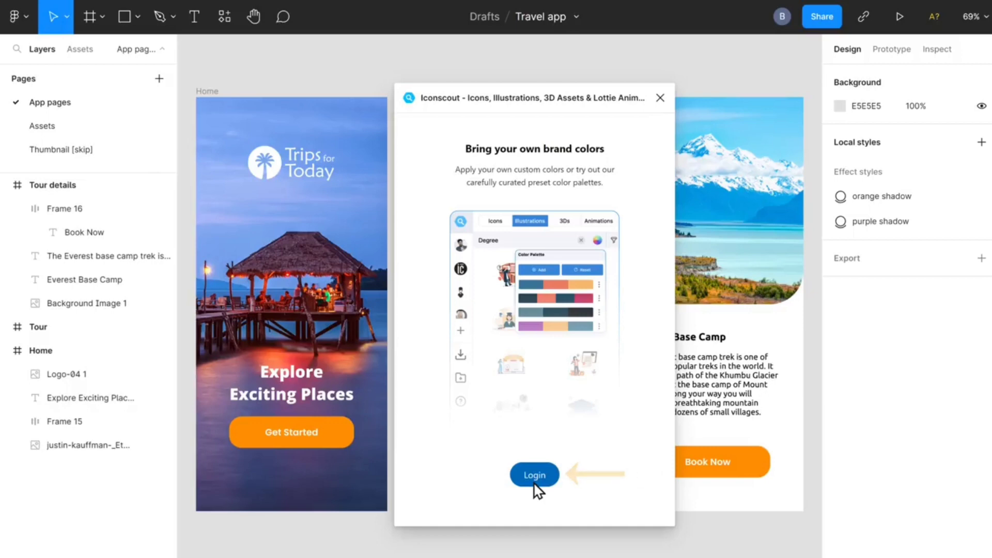
click(534, 484)
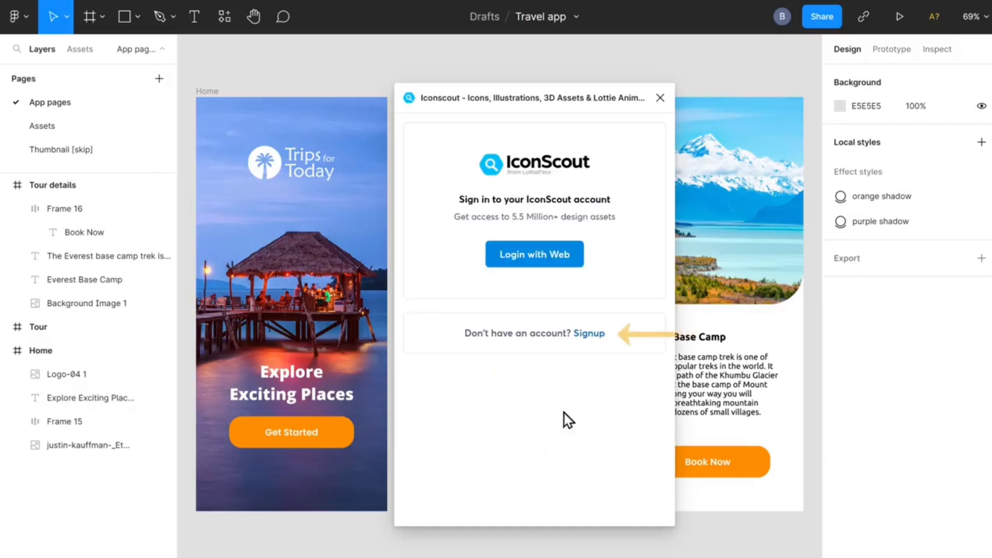
click(592, 336)
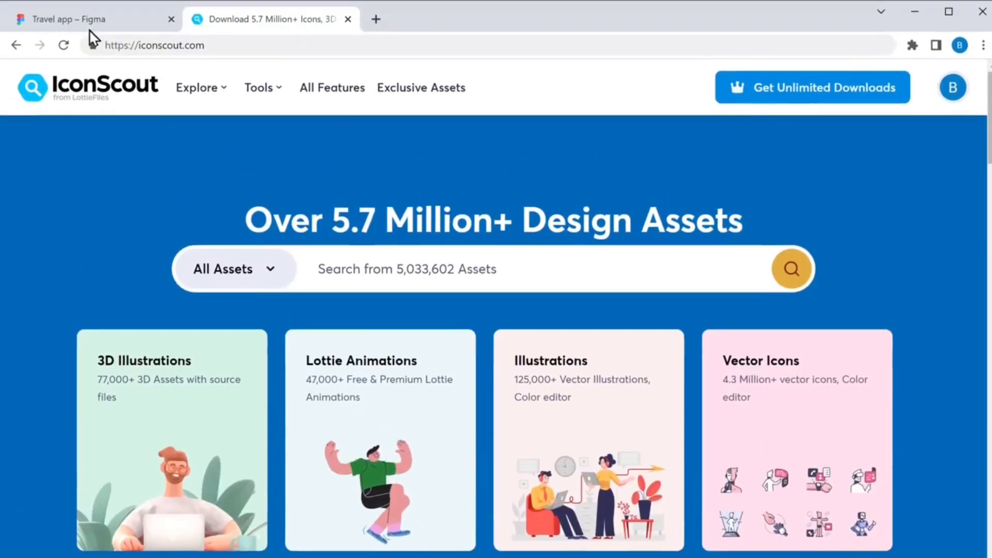
click(86, 26)
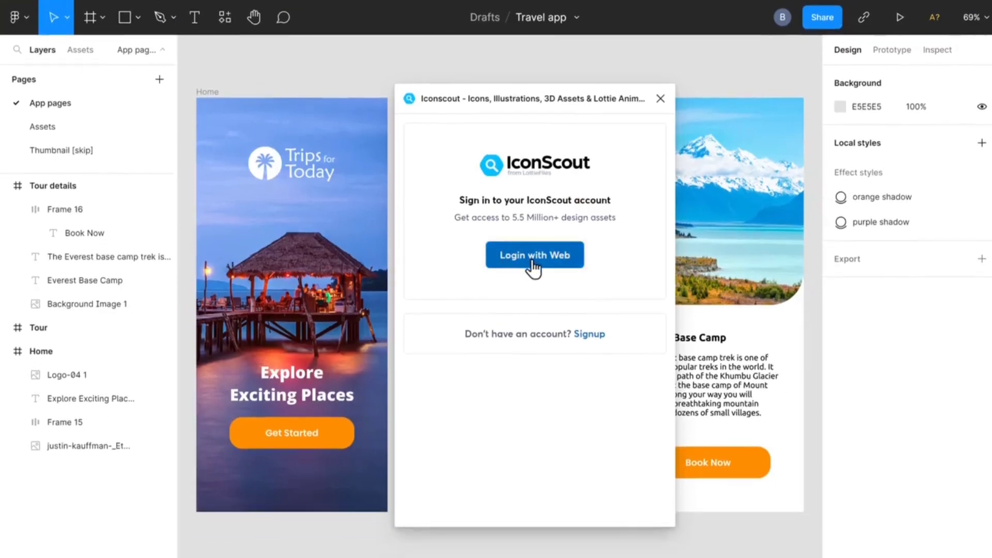
Log in to the Iconscout plugin through the web, grant it account access, and return to the Travel app file
click(540, 262)
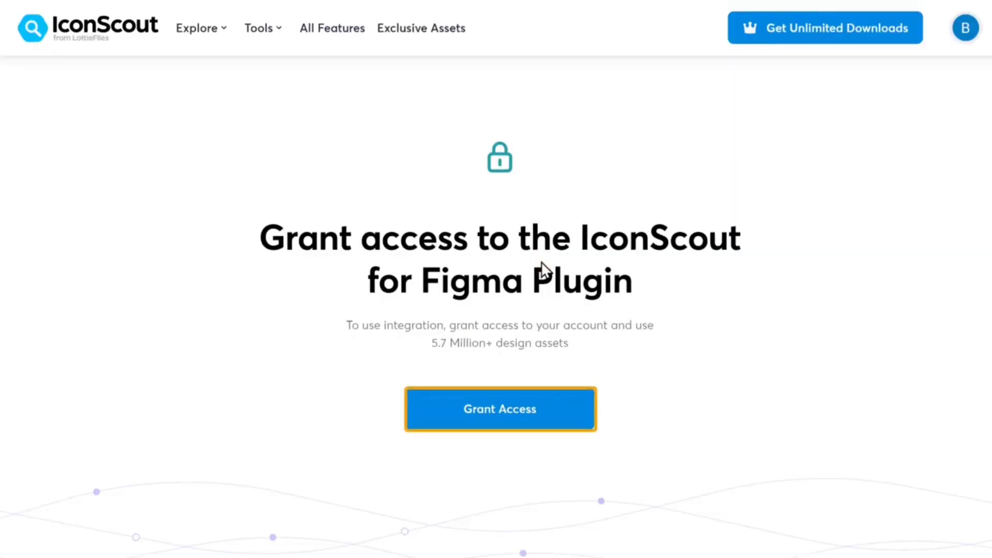
click(505, 425)
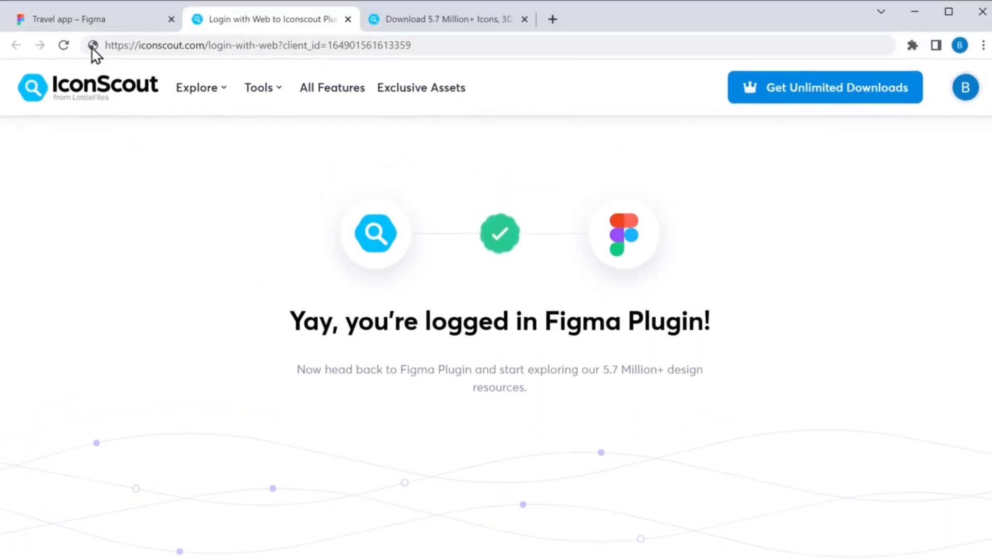
click(80, 25)
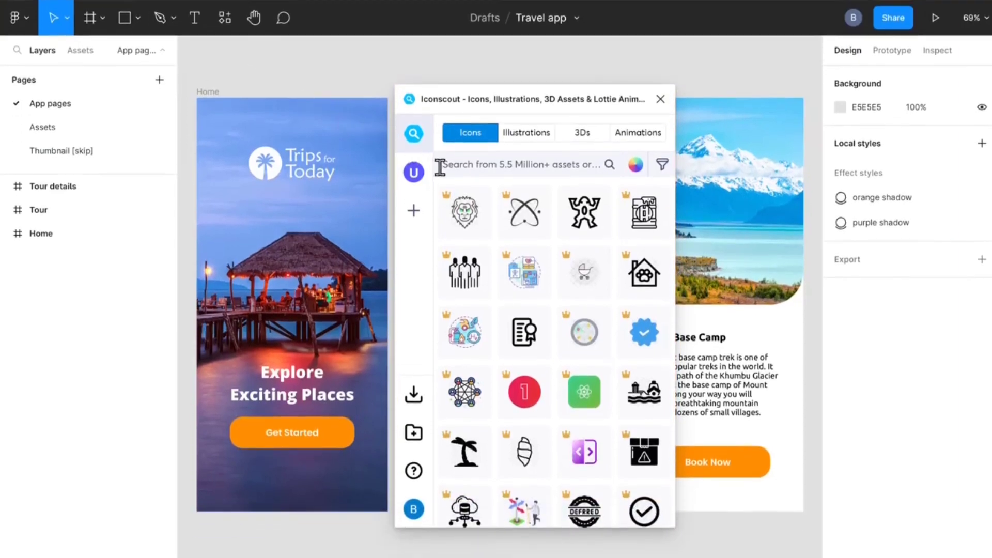
Insert the circled back chevron from a "Back arrow" icon search as SVG and place it in the Tour details image's upper-left corner
click(440, 165)
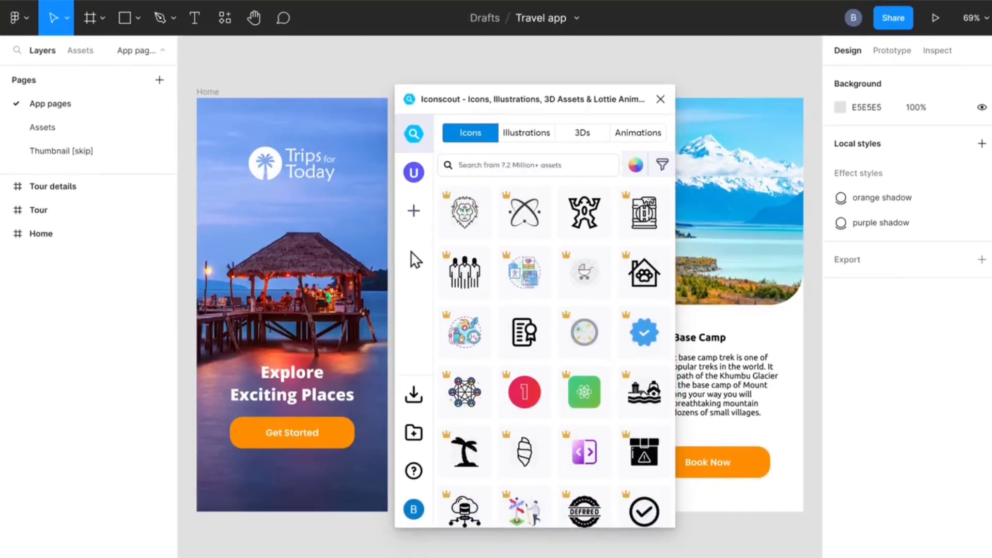
text(Back arrow)
key(Return)
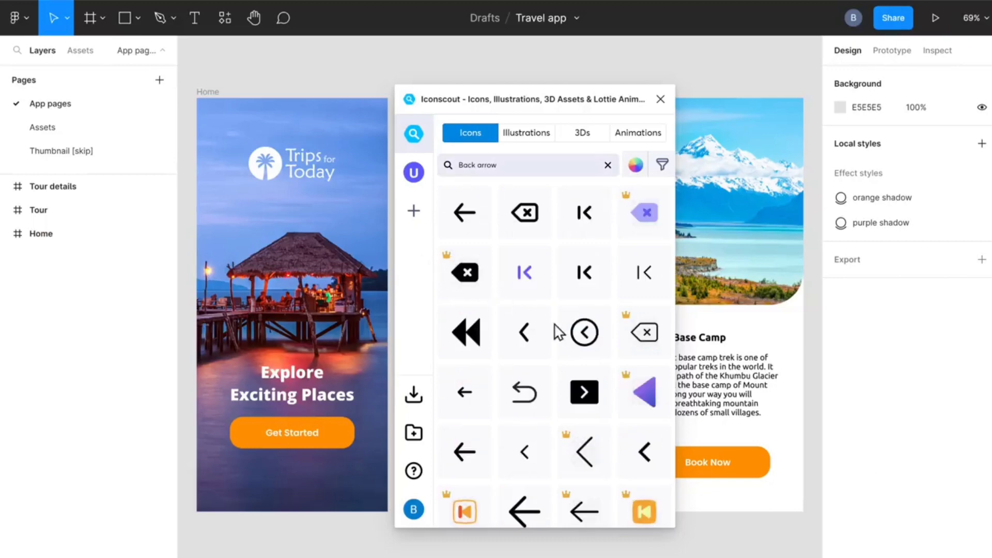
click(584, 335)
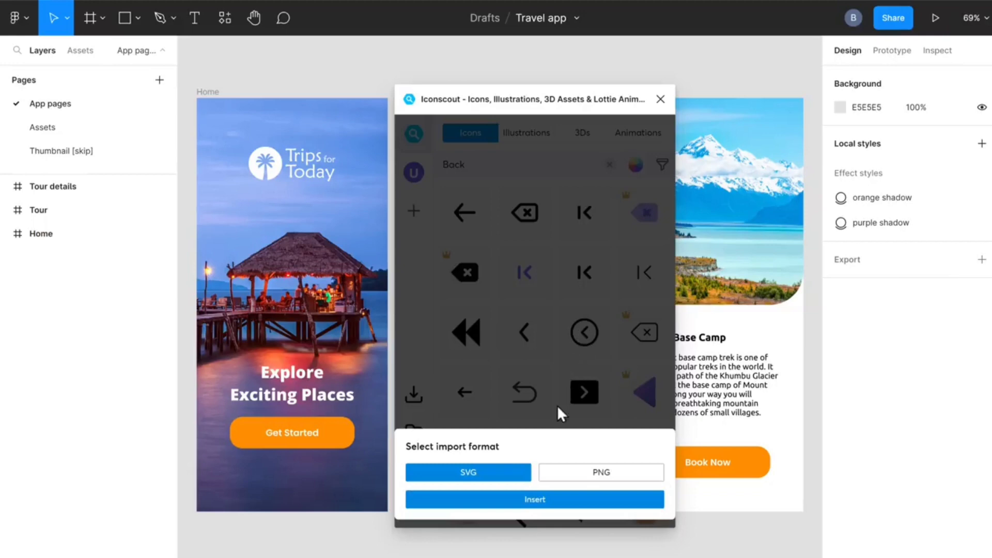
click(532, 500)
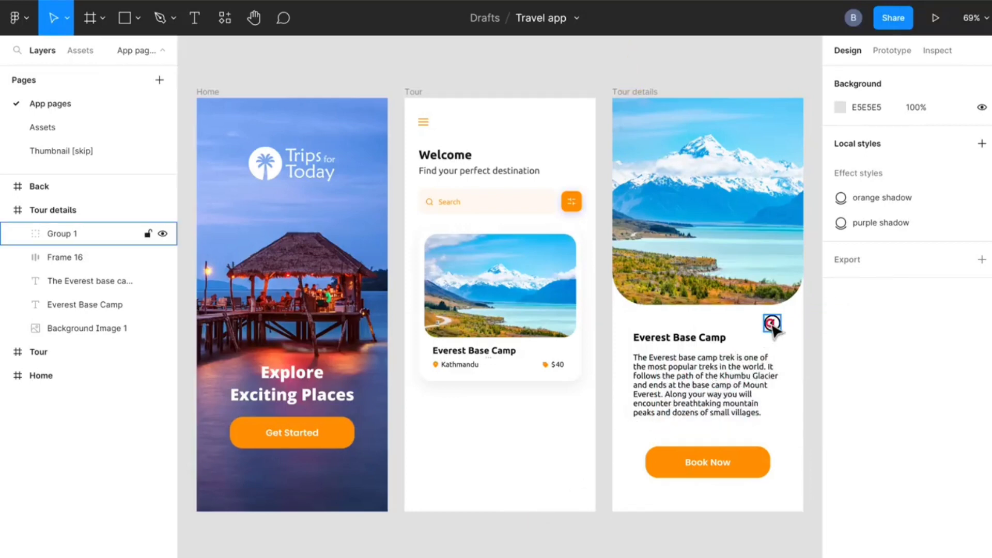
drag(772, 324, 638, 122)
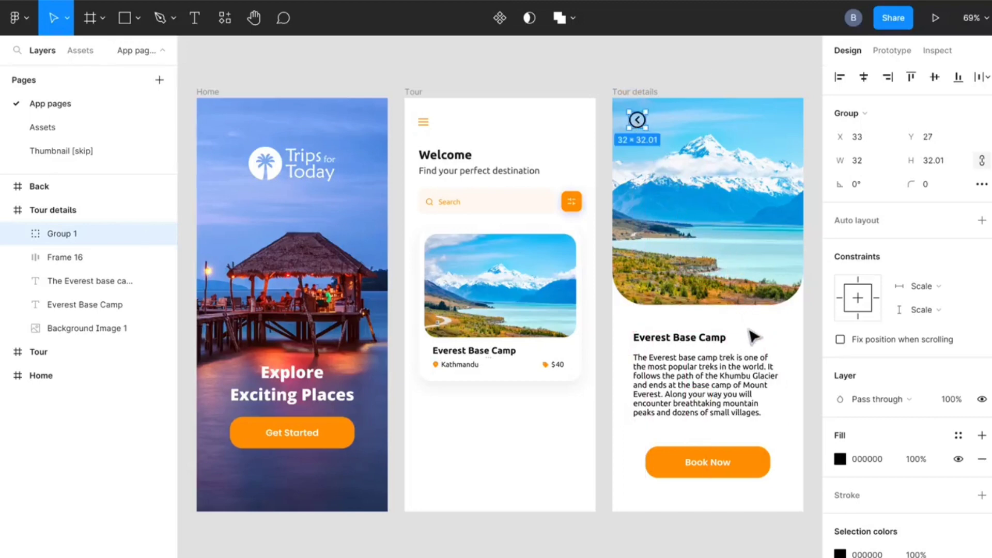
Set the back icon's fill to white (FFFFFF) at 70% opacity
click(840, 459)
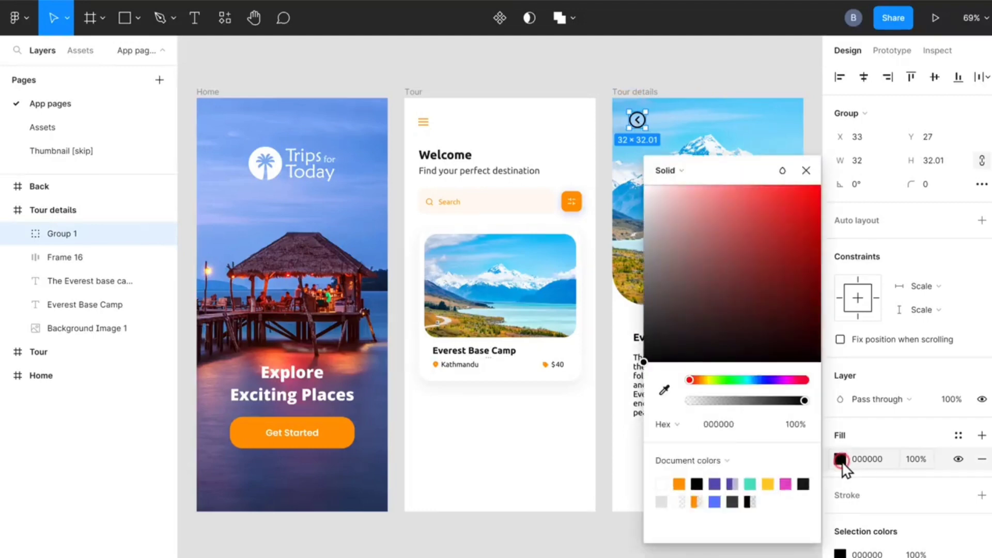
click(660, 482)
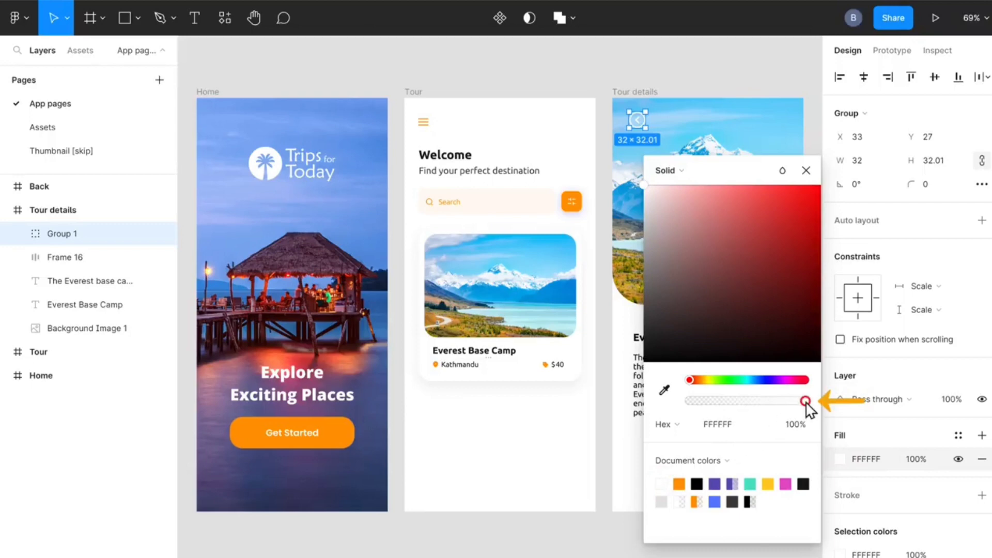
drag(806, 402, 770, 408)
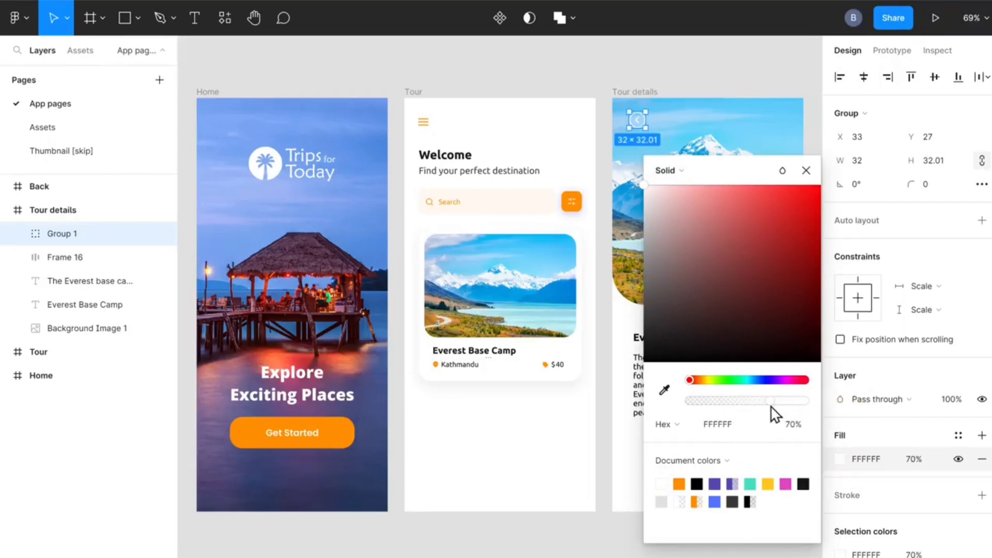
click(806, 171)
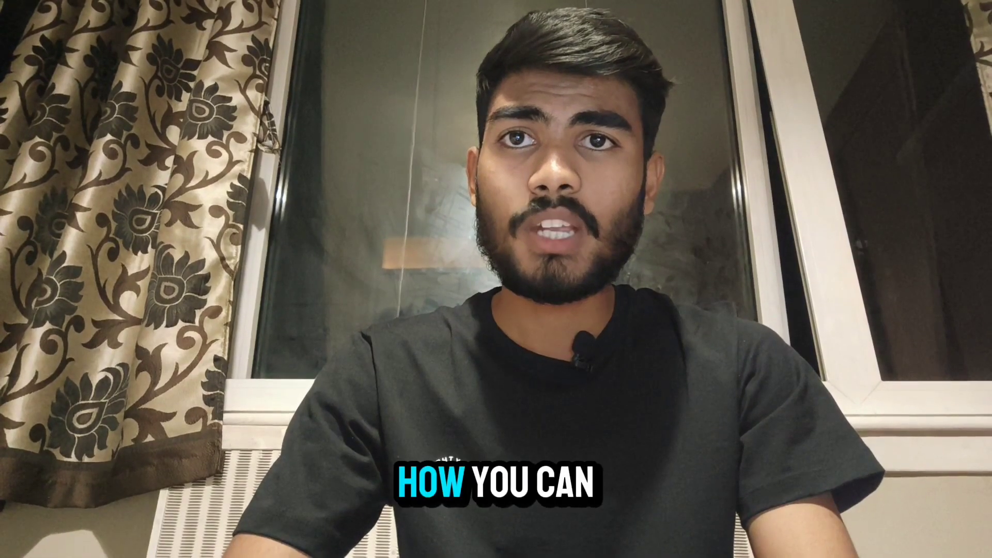